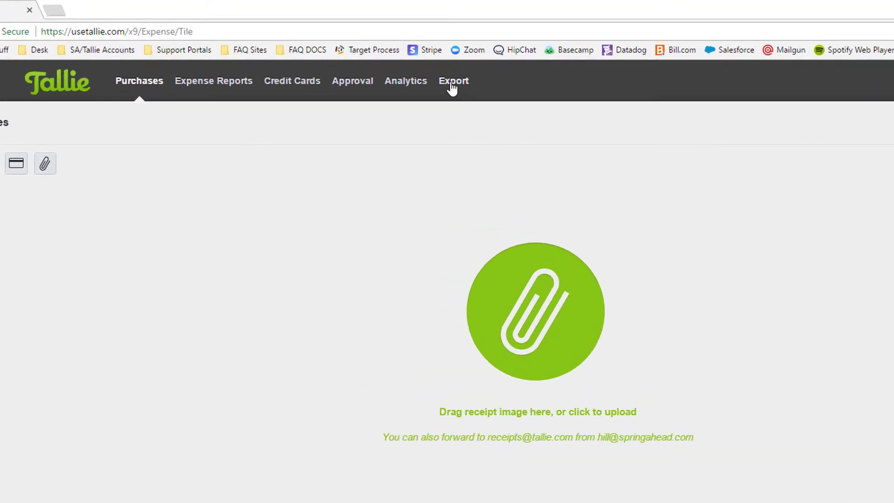
Open Tallie's Export queue to find the Expenses For 11/30/2016 to 1/13/2017 report
left_click(452, 87)
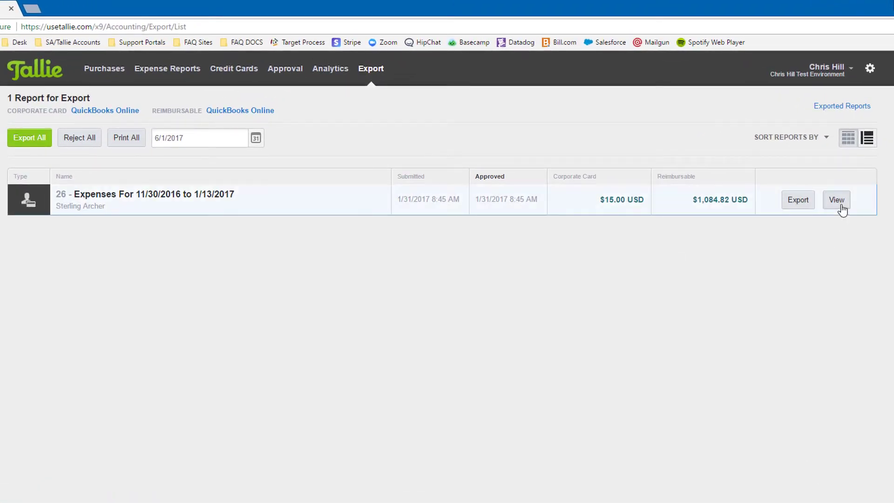
View report 26's details to confirm the $15.00 Bobs Burgers charge went to QuickBooks Online
left_click(837, 200)
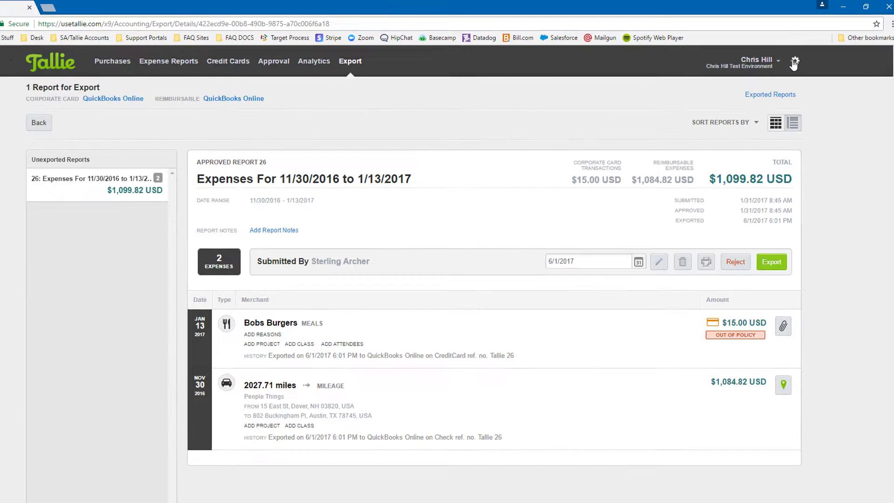
Show the Corporate Cards list in Manage Lists, with the Company Chipotle Card account mappings
left_click(792, 61)
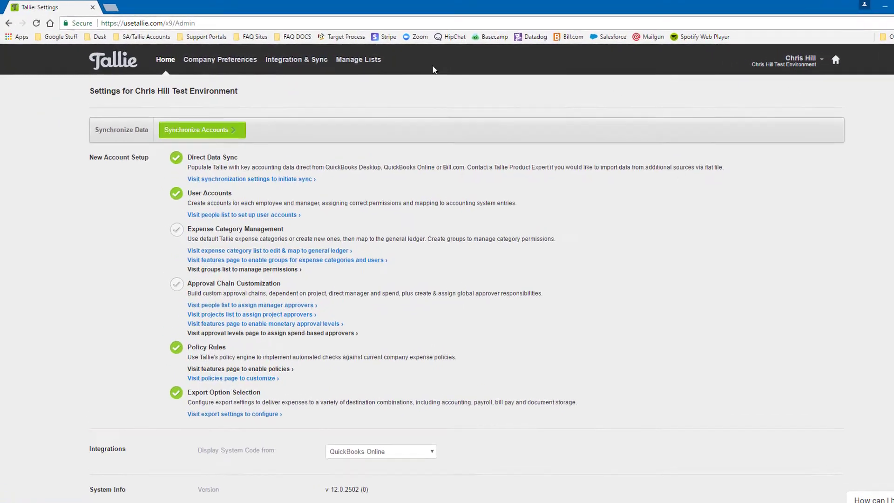
left_click(464, 78)
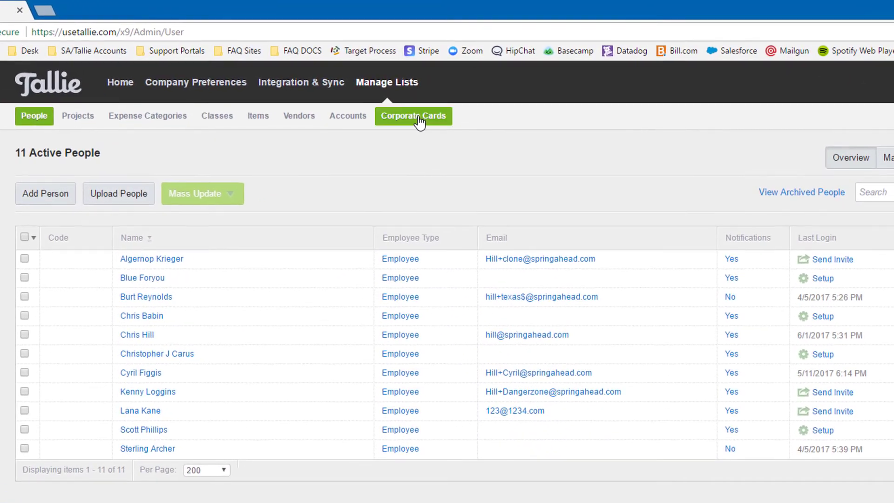
left_click(420, 119)
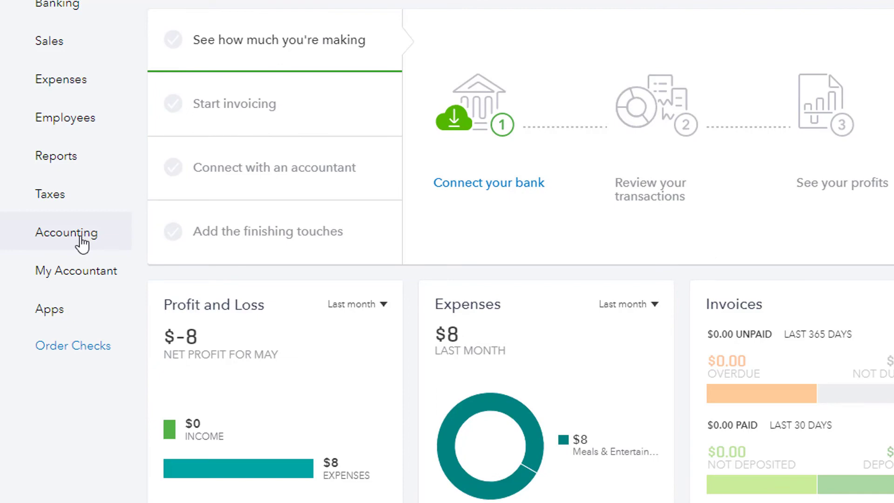
Open the QuickBooks Online Chart of Accounts to see Company Chipotle Card's 15.00 balance
left_click(82, 242)
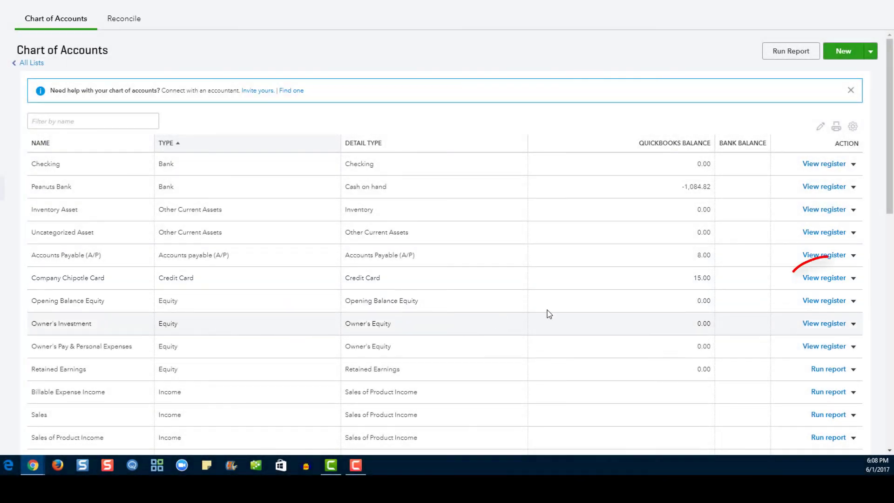
Open the Company Chipotle Card register showing the $15.00 Bobs Burgers Tallie 26 expense
left_click(815, 280)
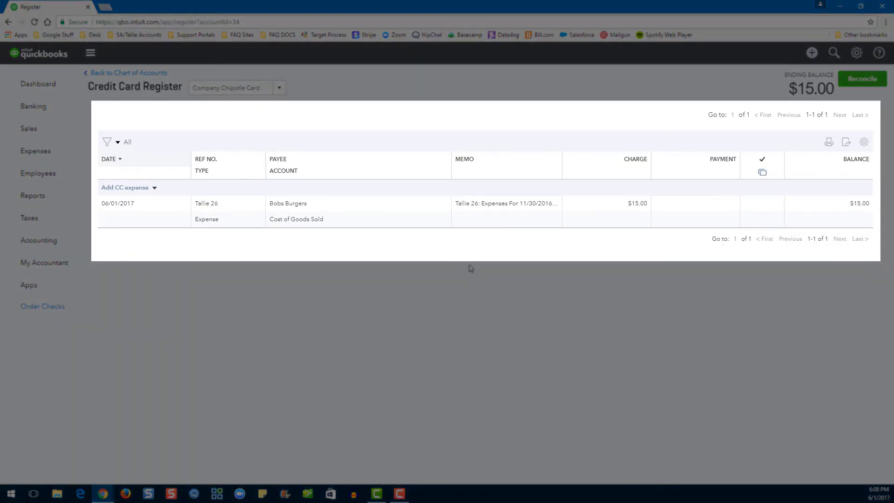